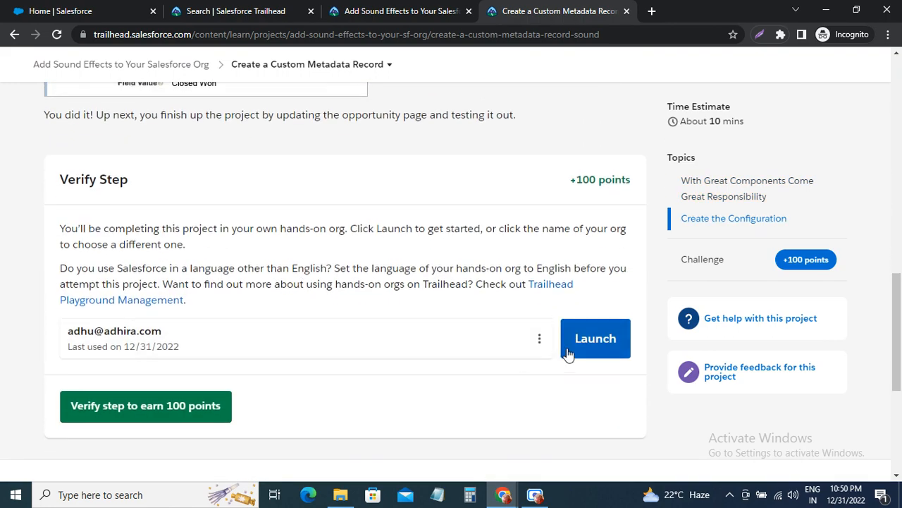
Step: Launch the hands-on org from the project's Verify Step and look up the setup search term in the configuration instructions
click(605, 341)
click(504, 18)
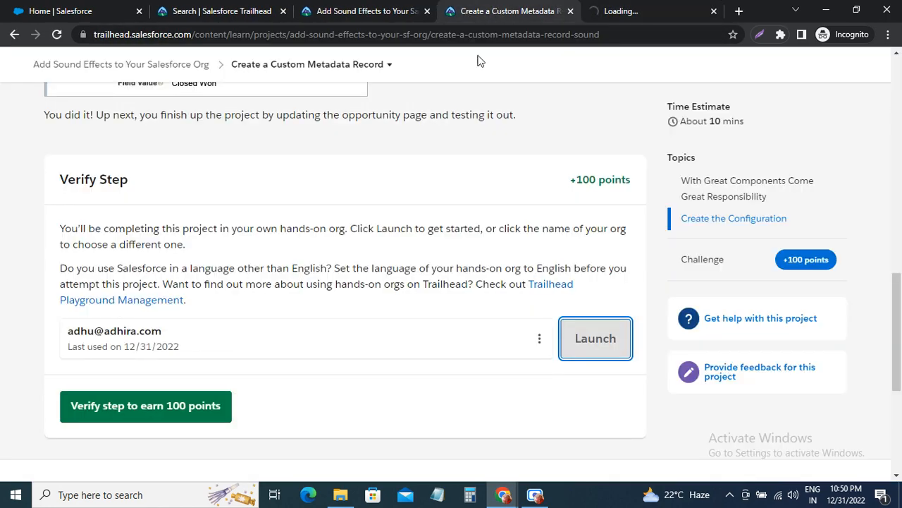
scroll(334, 249, up, 7)
scroll(272, 310, up, 1)
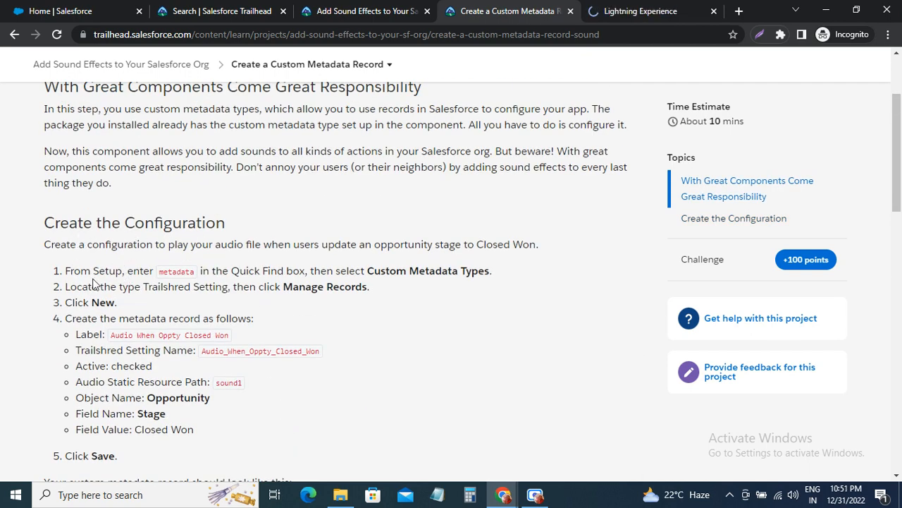
double_click(171, 270)
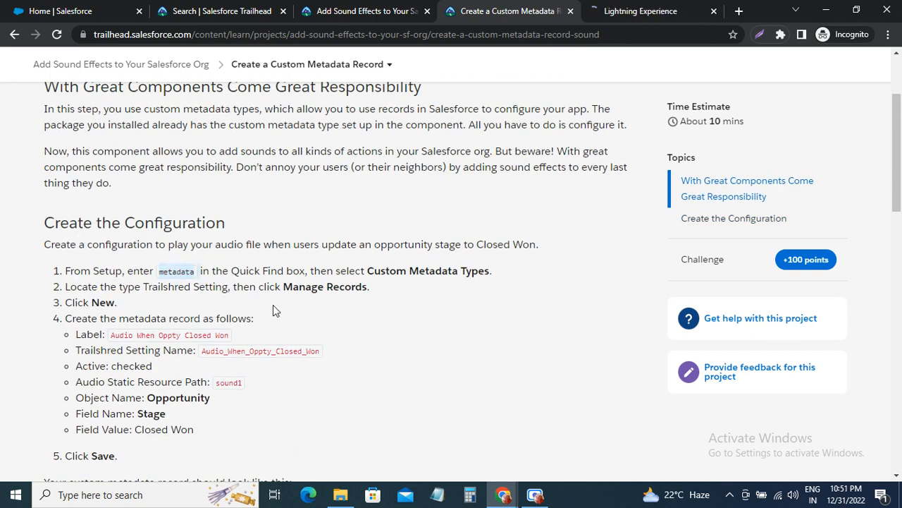
click(620, 11)
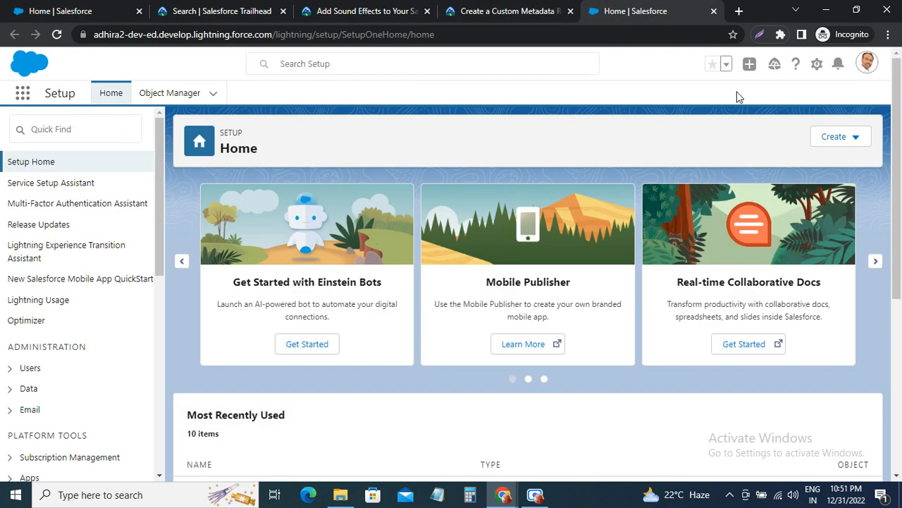
Step: Search Setup for "metadata" and open the Custom Metadata Types page
click(816, 64)
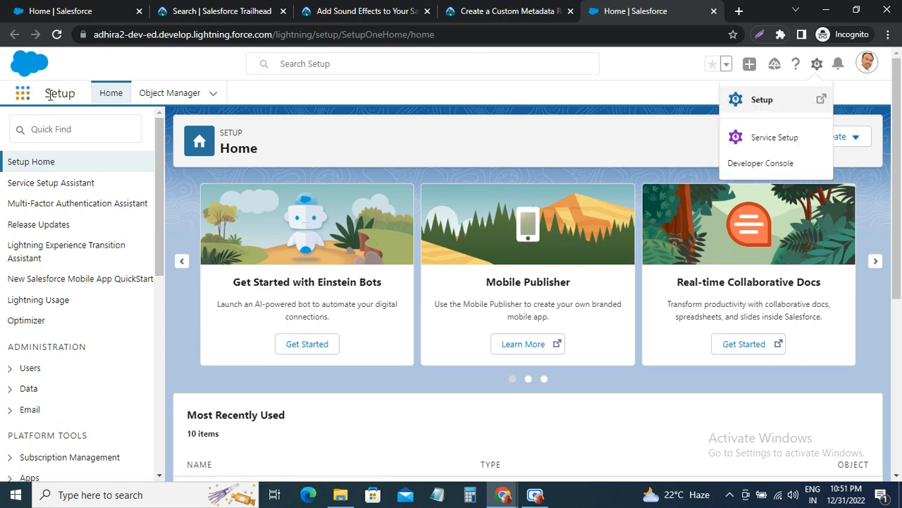
double_click(48, 94)
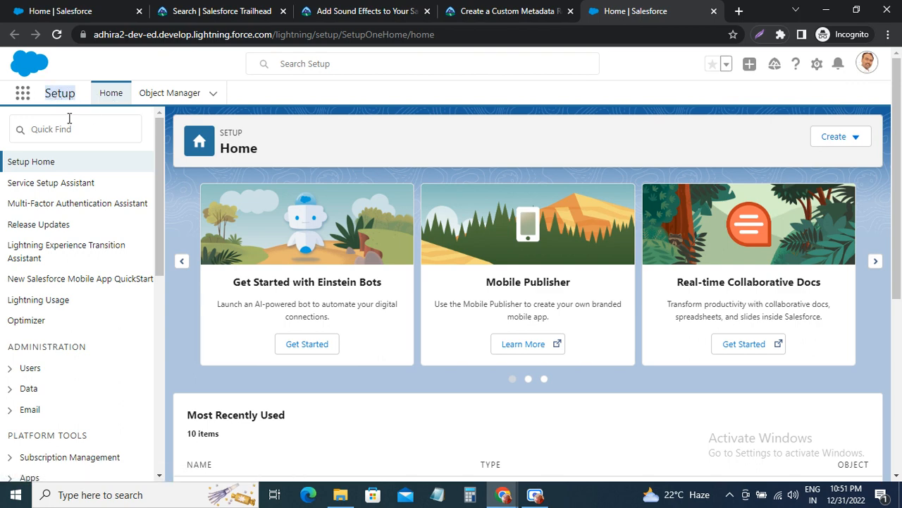
click(75, 129)
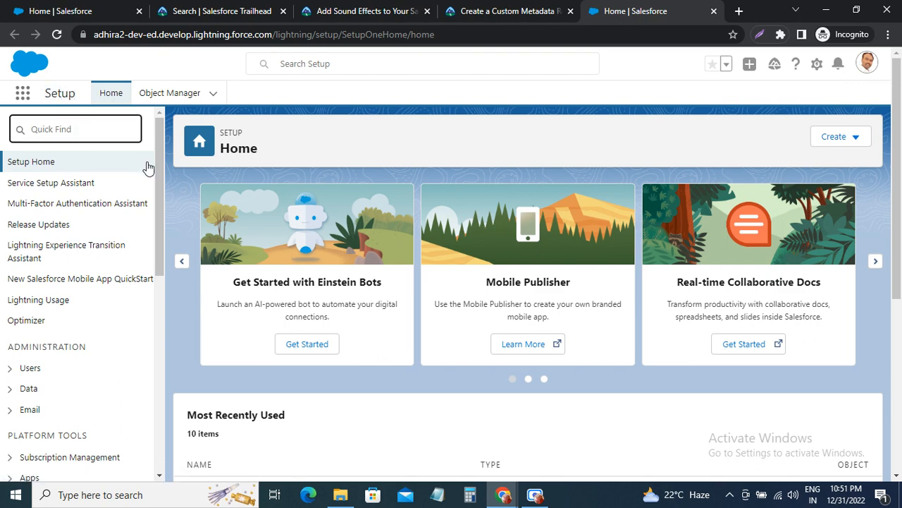
text(metadata)
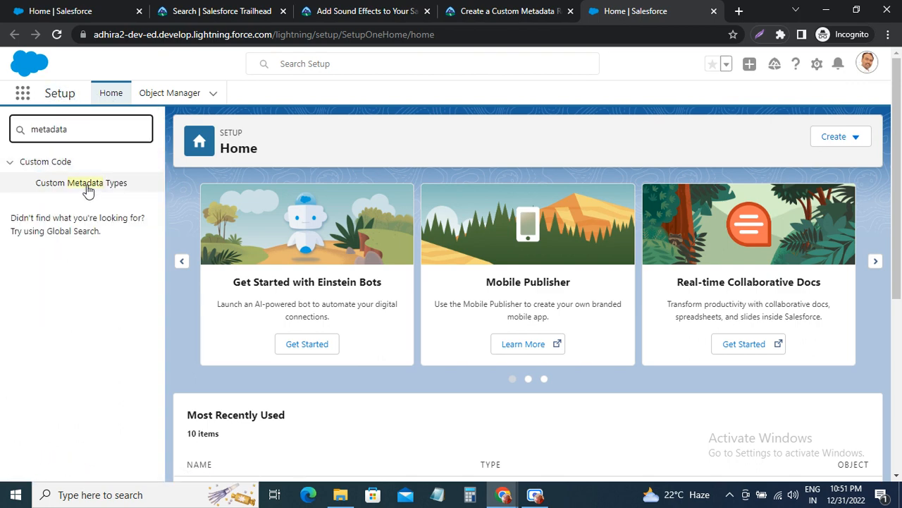
click(89, 187)
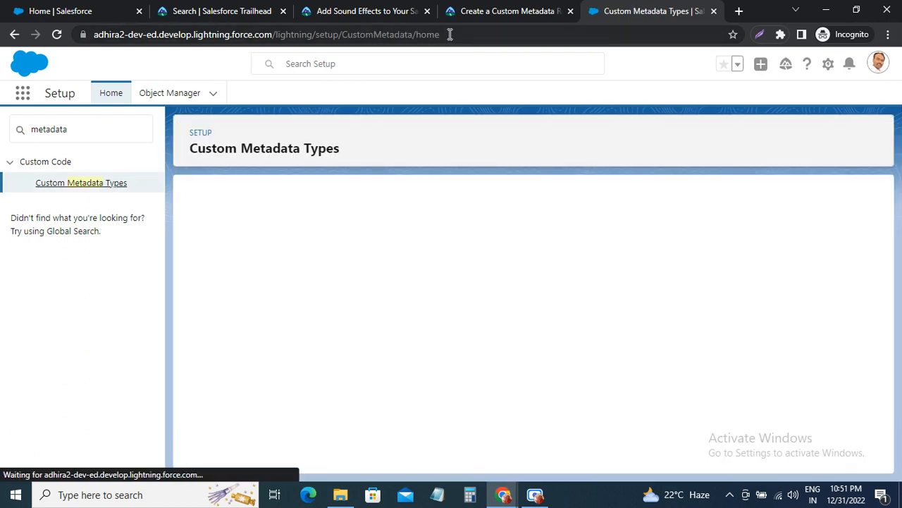
Step: Check the project instructions and open the record management page of the Trailshred Setting metadata type
click(478, 11)
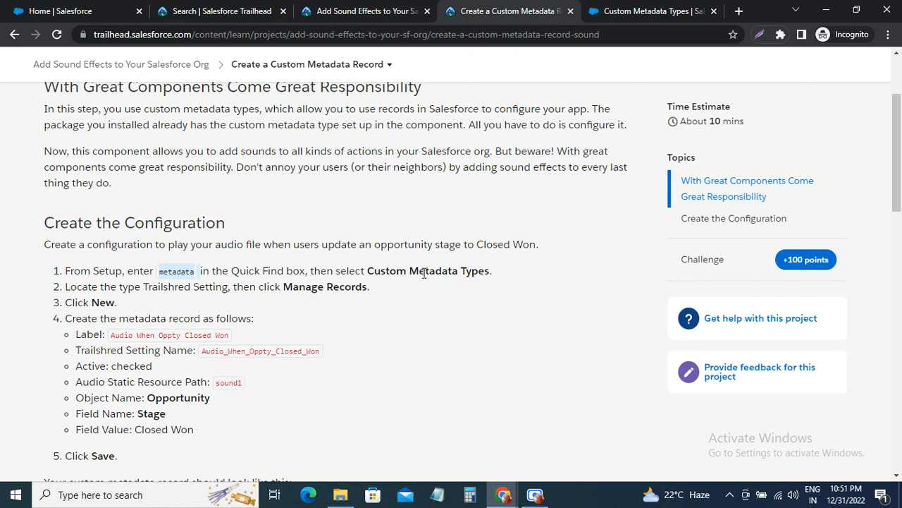
drag(368, 272, 490, 272)
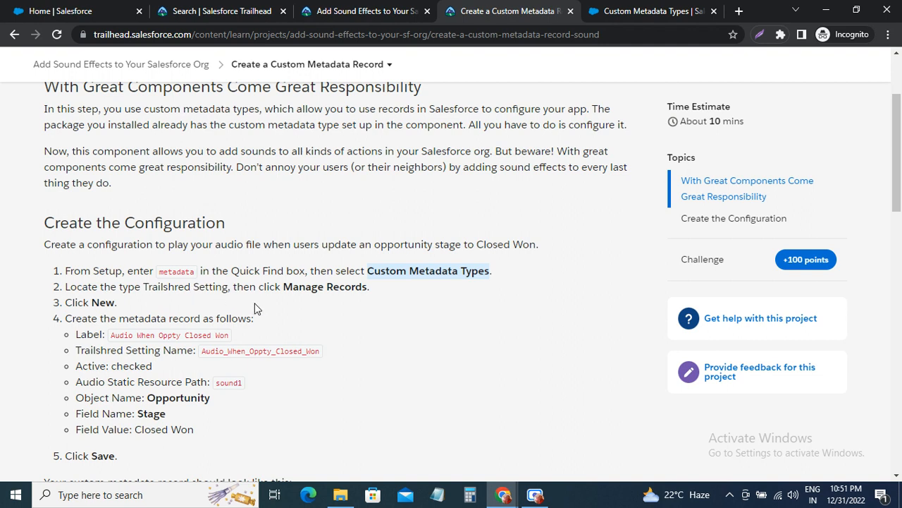
click(620, 18)
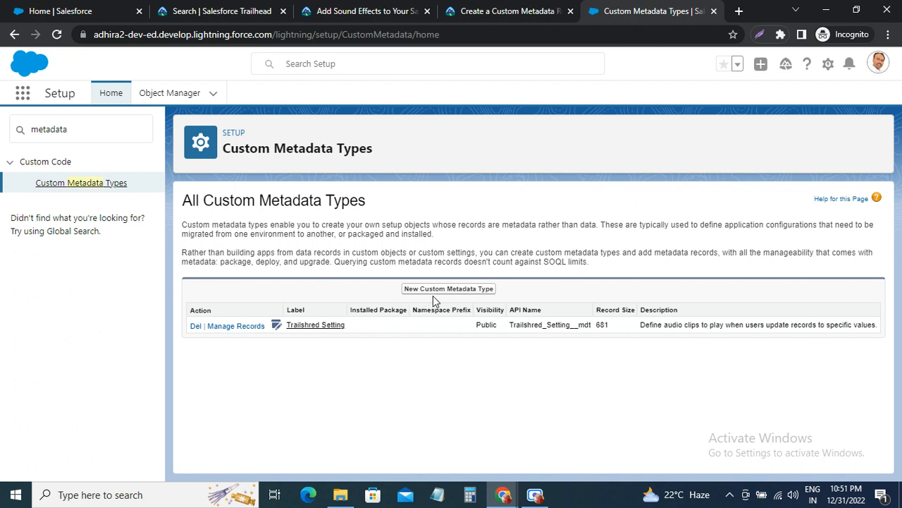
click(234, 326)
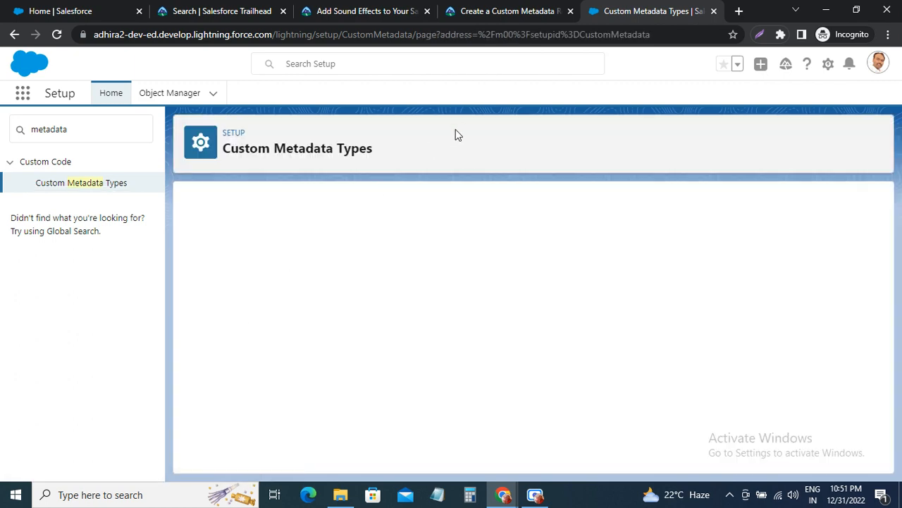
Step: Create a new Trailshred Setting record with the label "Audio When Oppty Closed Won" copied from the project instructions
click(494, 11)
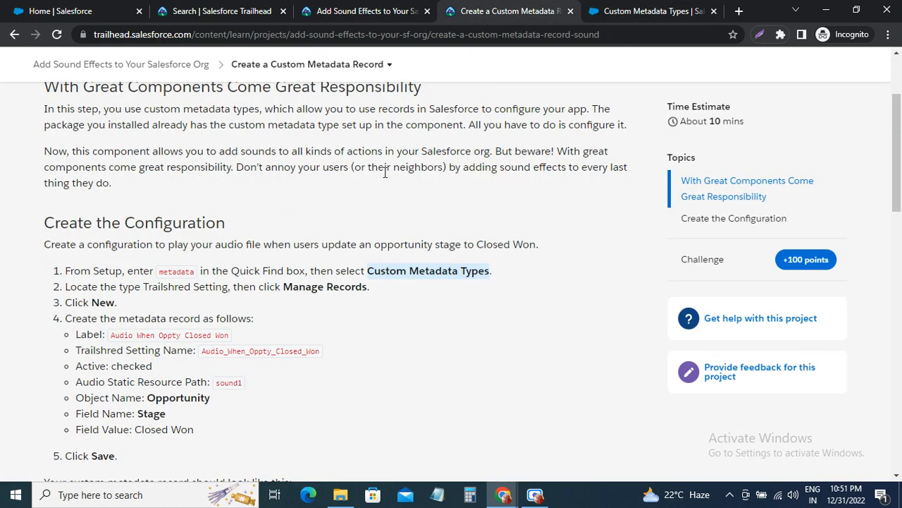
double_click(101, 301)
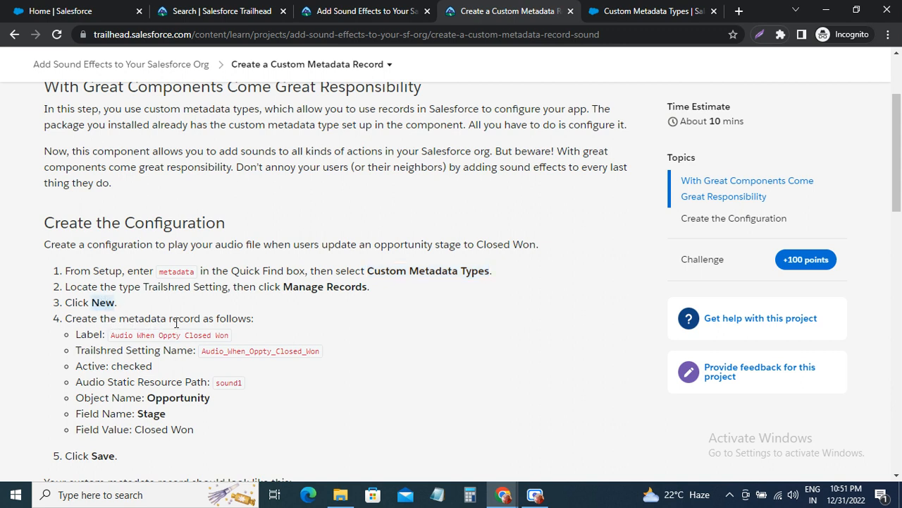
drag(110, 335, 251, 341)
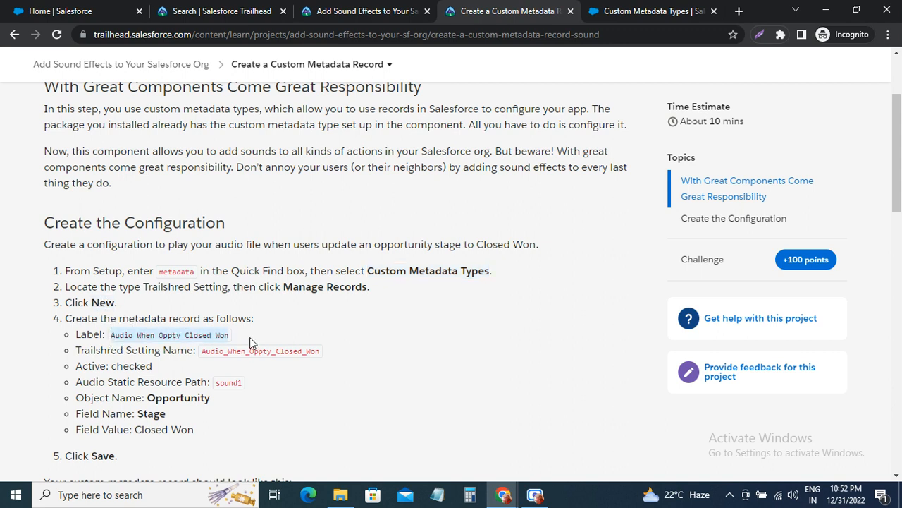
click(631, 11)
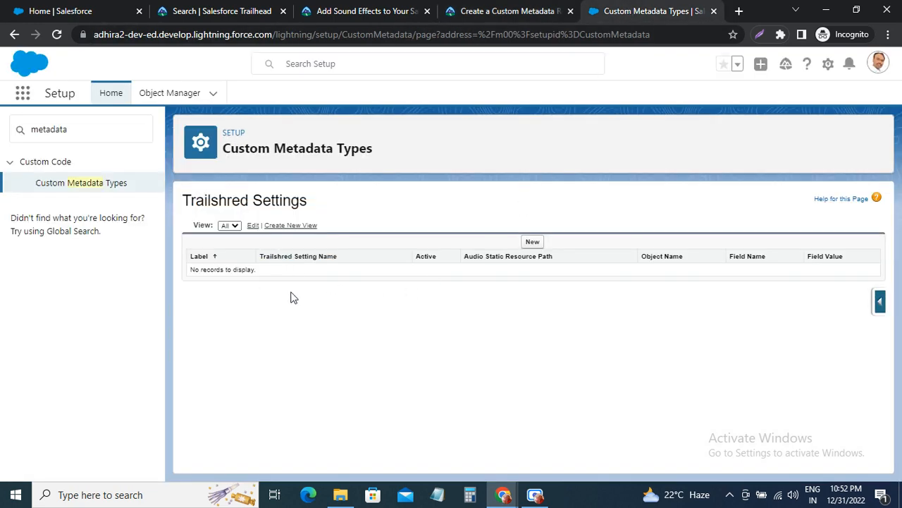
click(533, 243)
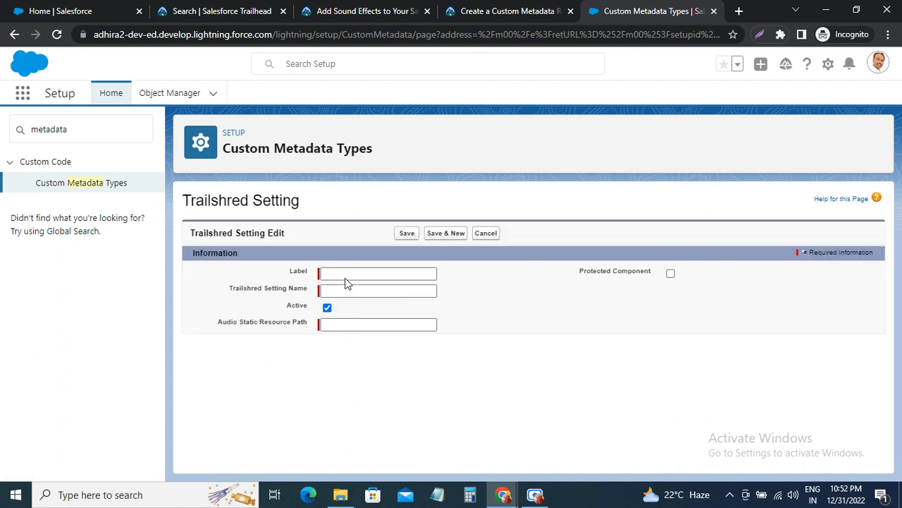
text(Play Audio When Oppty Closed Won)
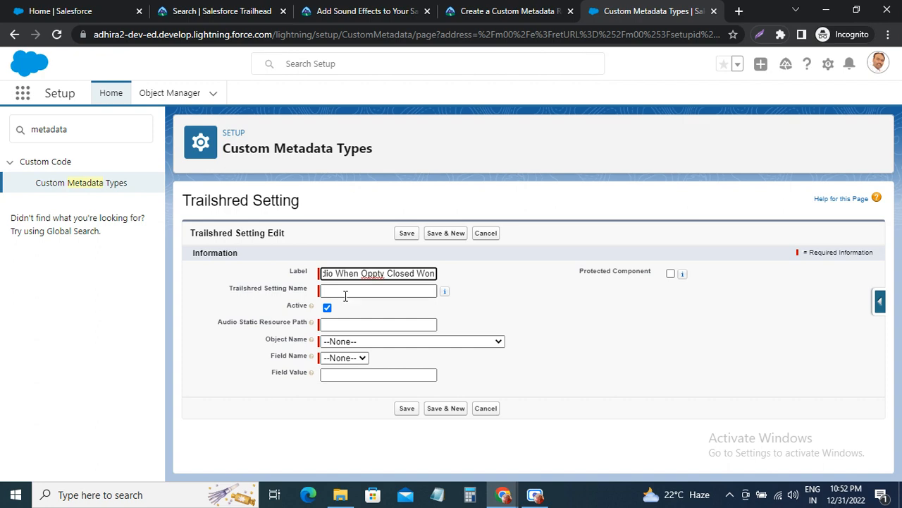
Step: Set the Trailshred Setting Name to Audio_When_Oppty_Closed_Won, copied from the project instructions
click(346, 292)
click(465, 11)
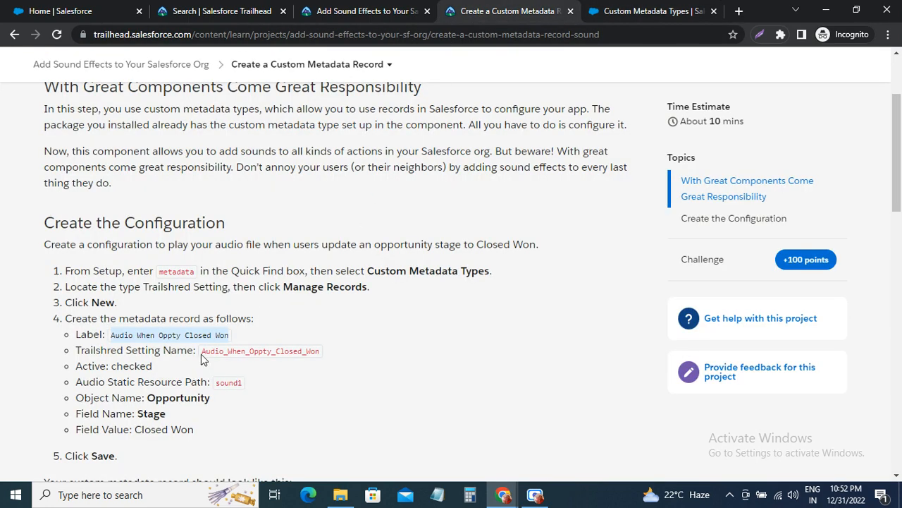
drag(201, 354, 335, 362)
key(ctrl+c)
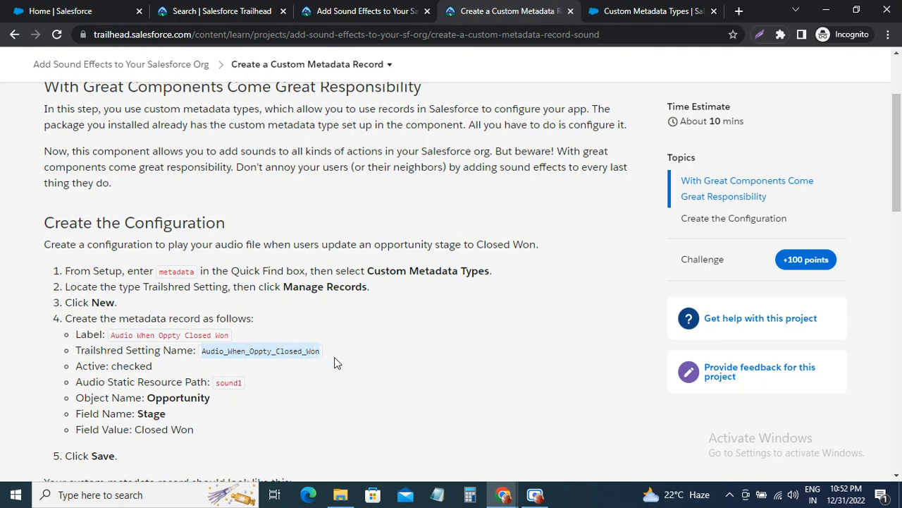
click(600, 11)
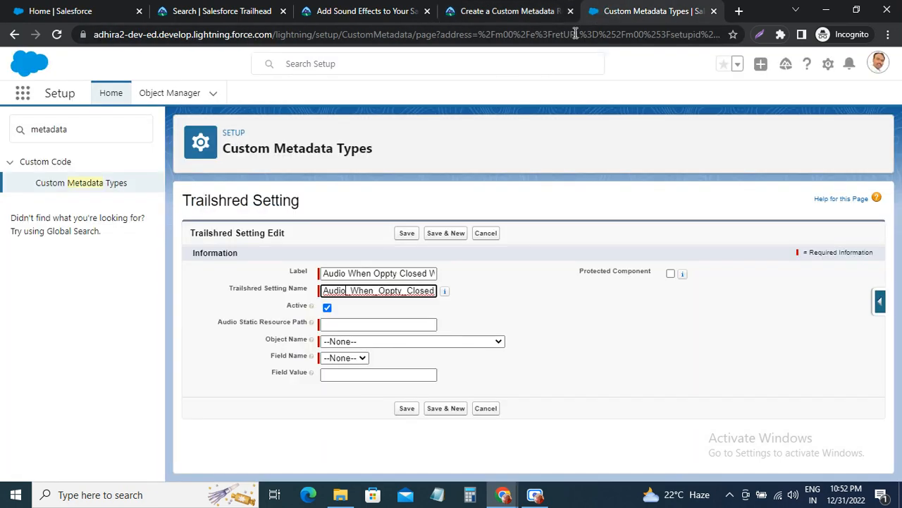
double_click(369, 292)
key(ctrl+v)
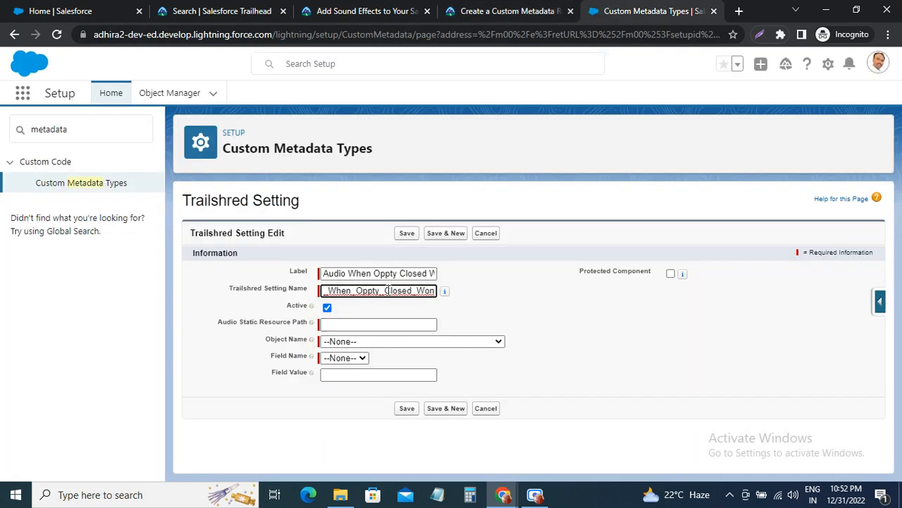
Step: Compare the record's Active setting with the instructions and set the Audio Static Resource Path to sound1
click(488, 13)
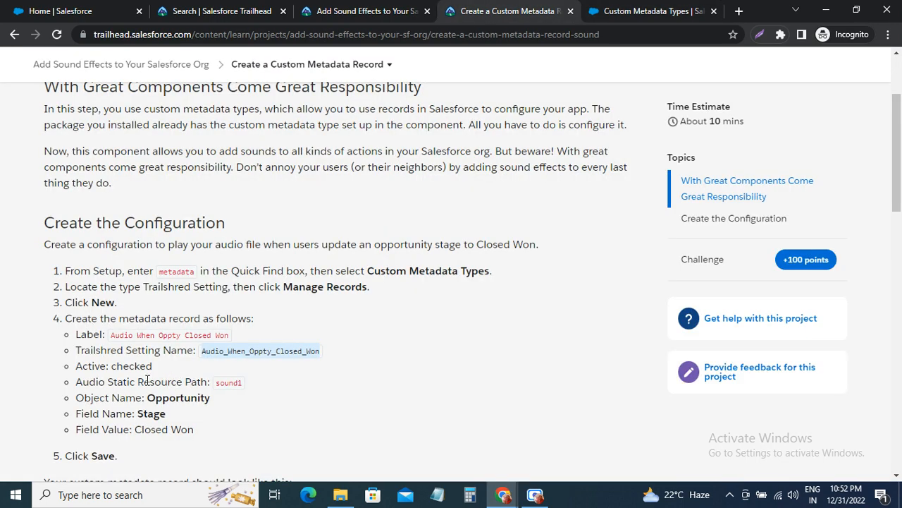
double_click(124, 367)
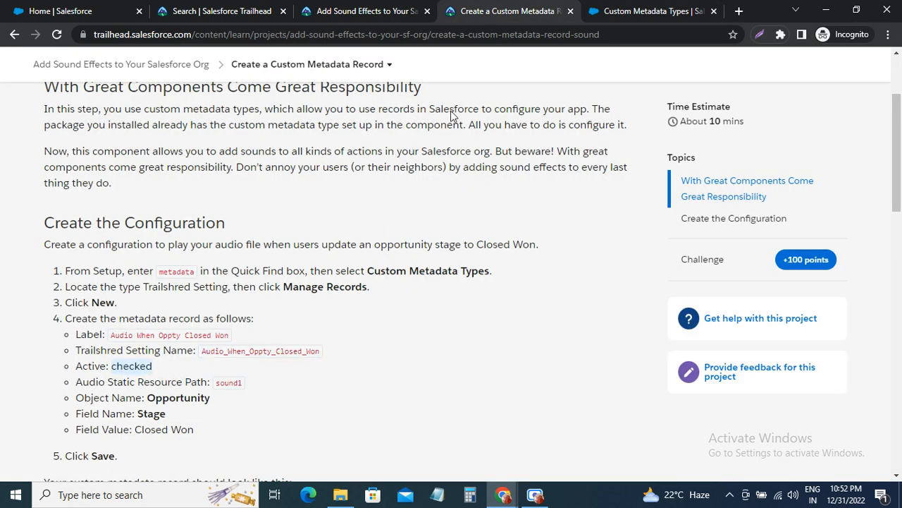
click(605, 12)
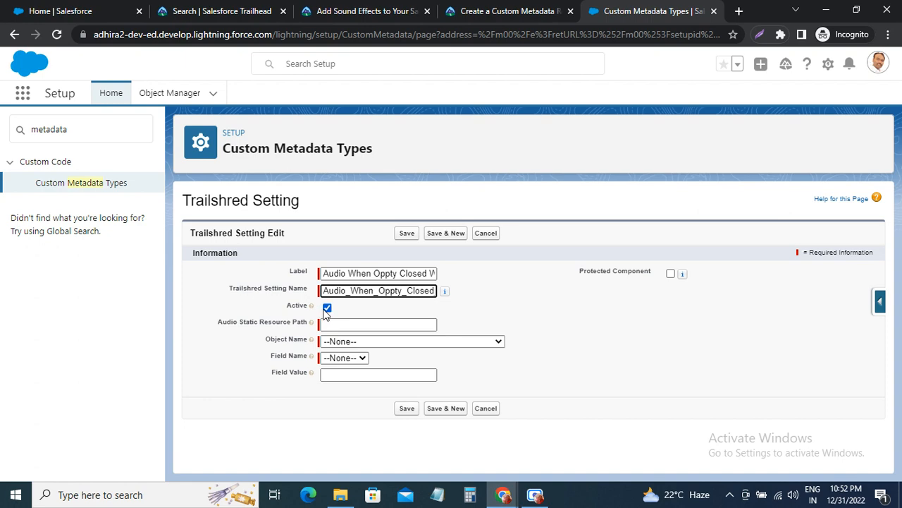
click(489, 10)
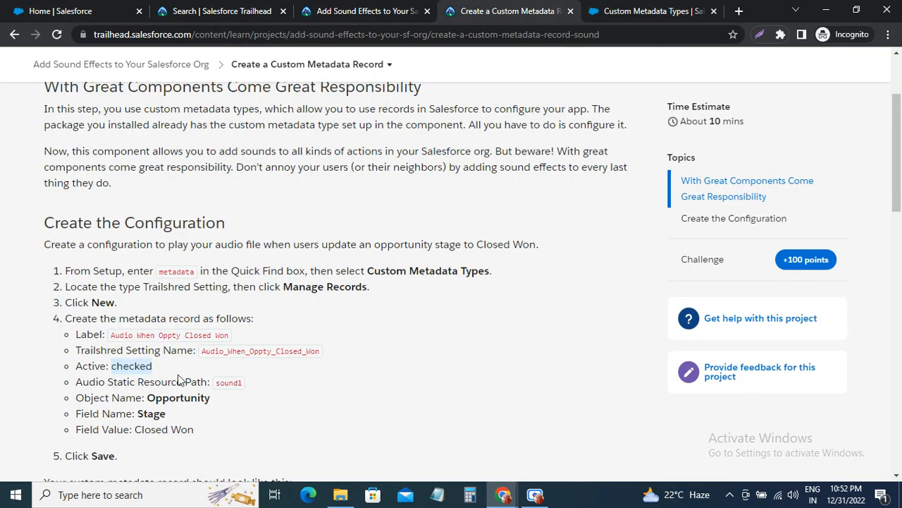
scroll(177, 379, down, 1)
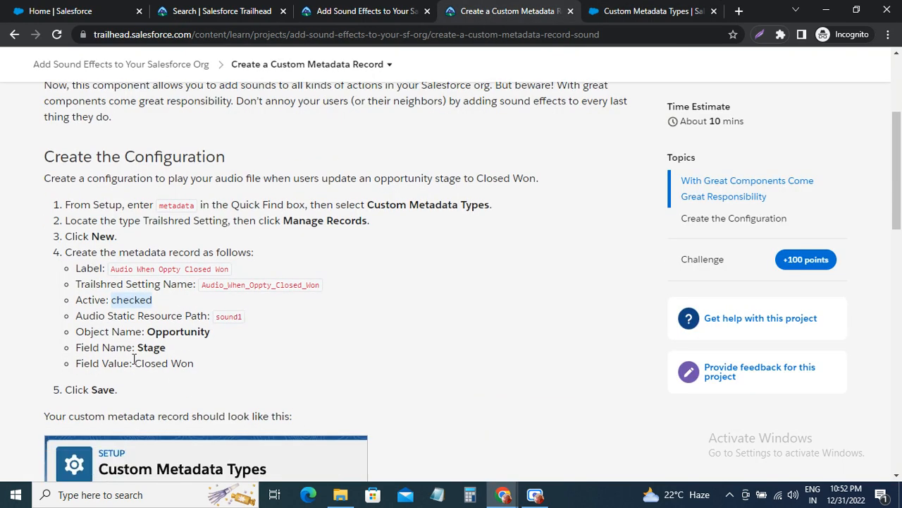
double_click(230, 315)
key(ctrl+c)
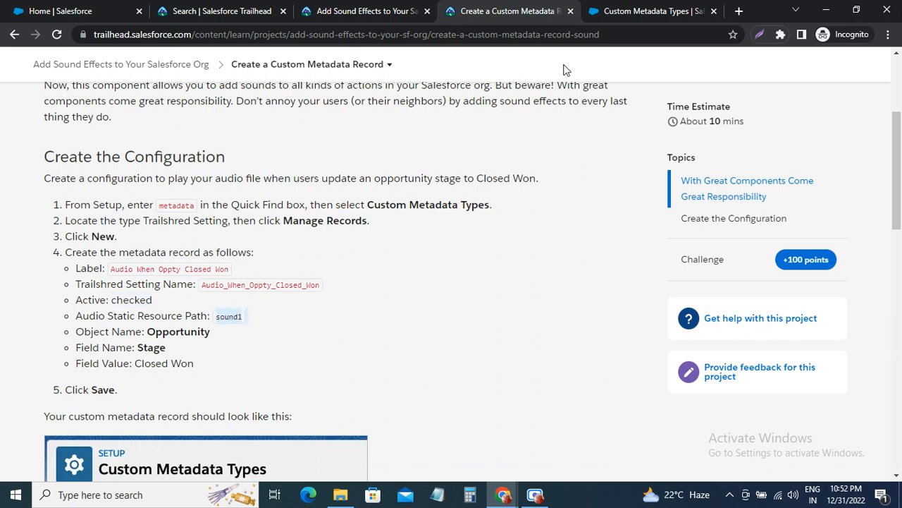
click(672, 13)
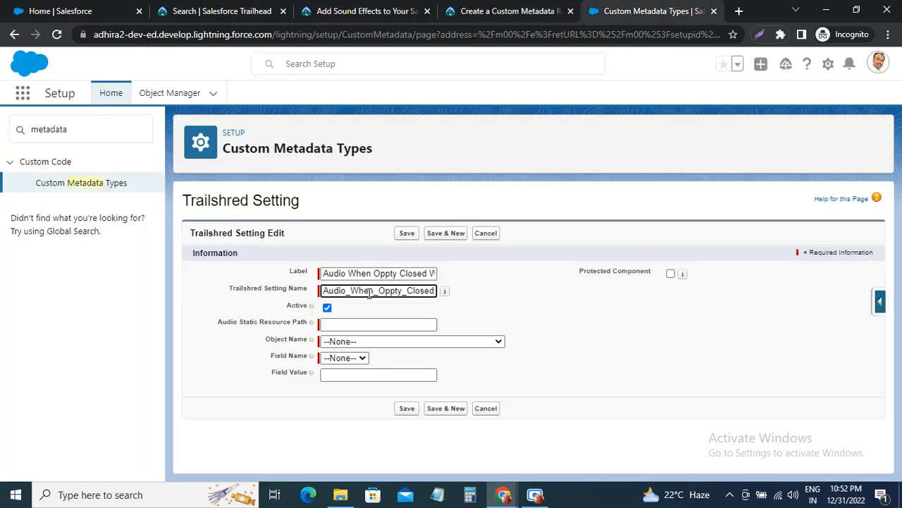
click(348, 322)
key(ctrl+v)
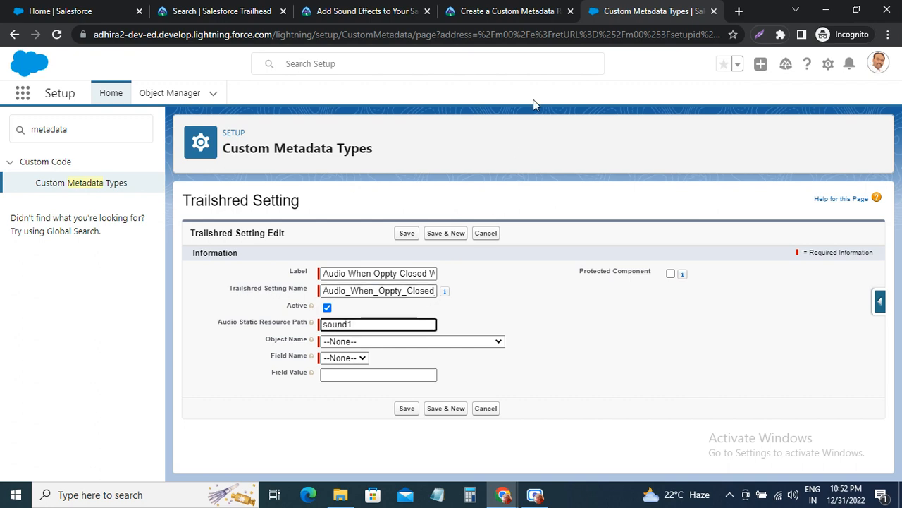
Step: Check the project instructions and set the Trailshred Setting record's Object Name to Opportunity
click(509, 13)
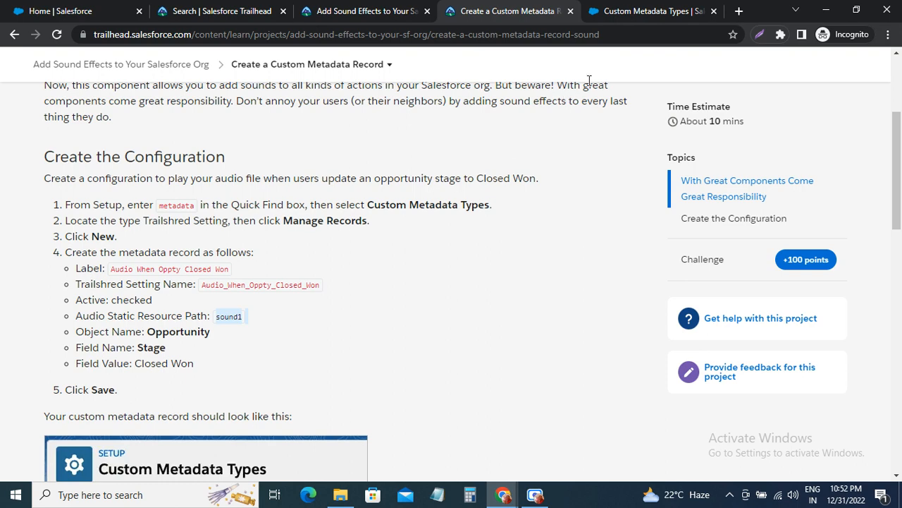
click(632, 13)
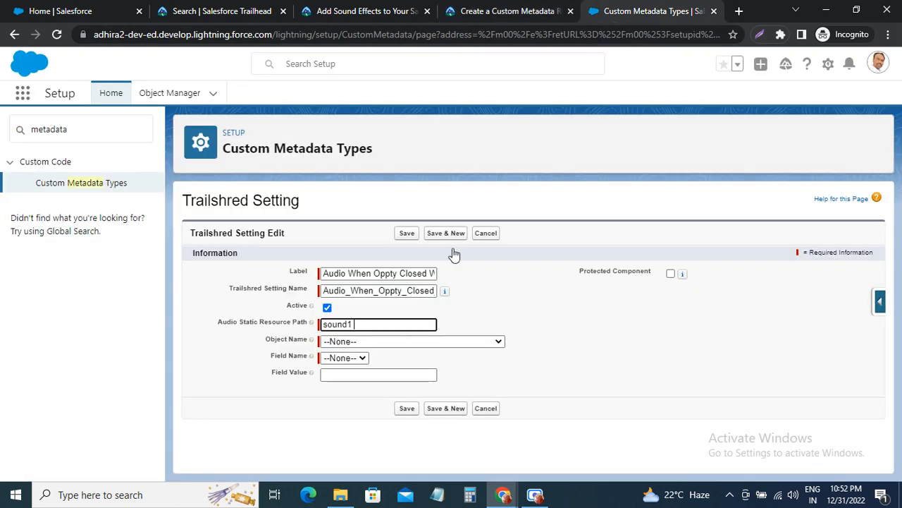
click(366, 342)
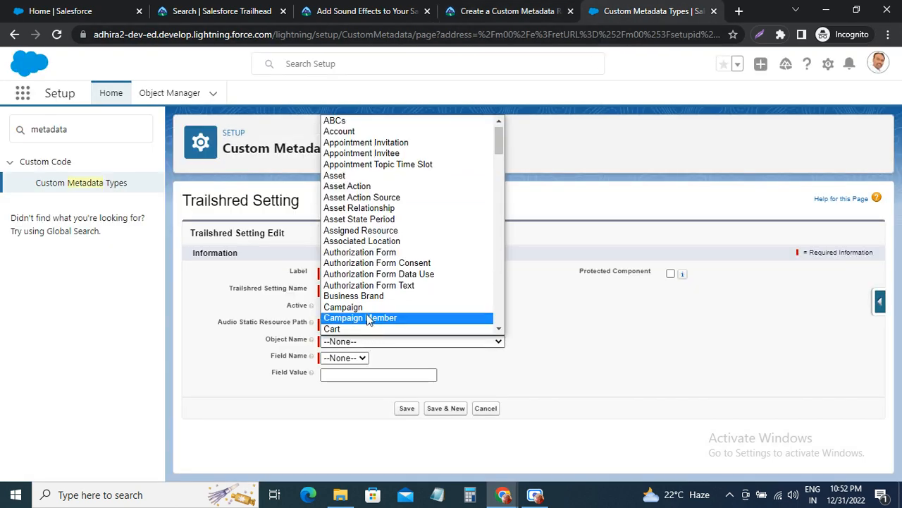
key(a)
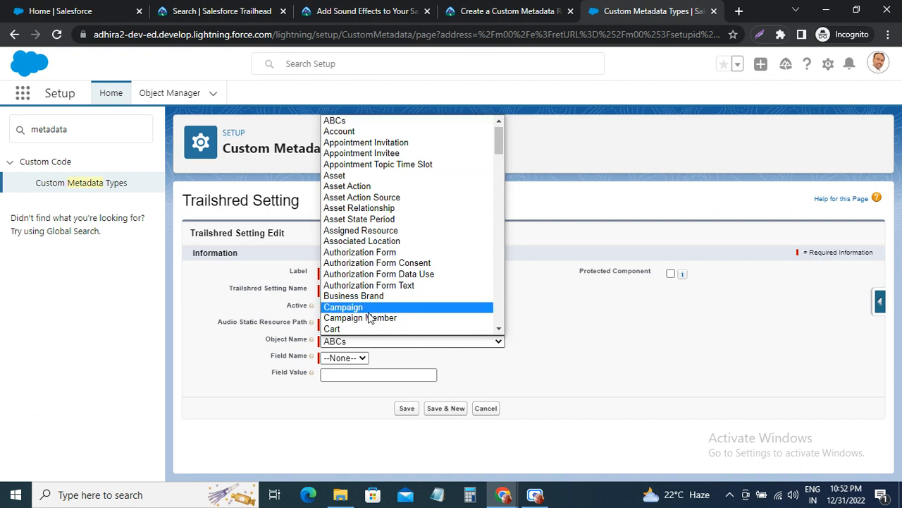
key(o)
key(Down)
key(Down)
key(Down)
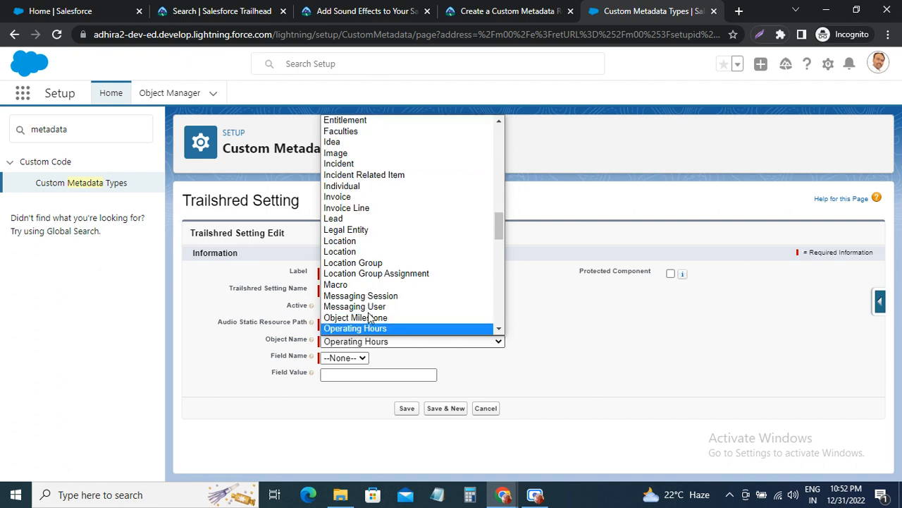
key(Down)
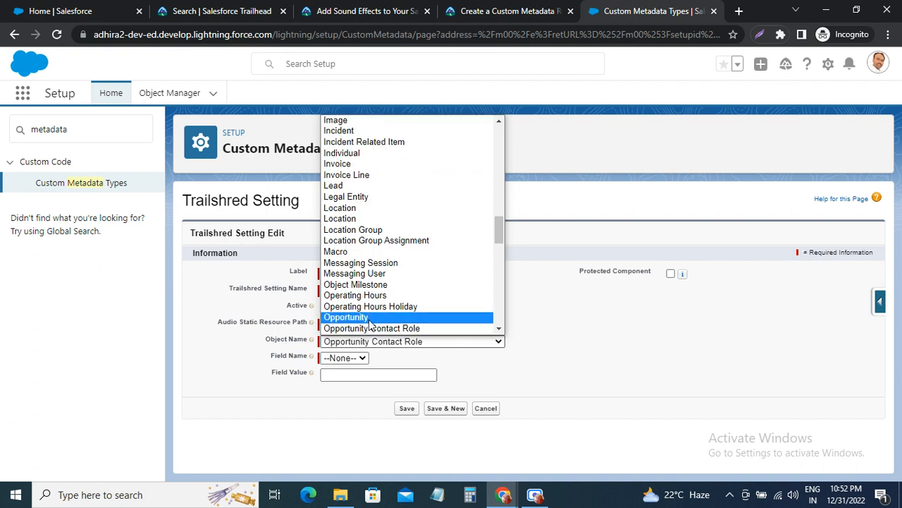
click(369, 319)
Step: Set the record's Field Name to Stage
click(354, 361)
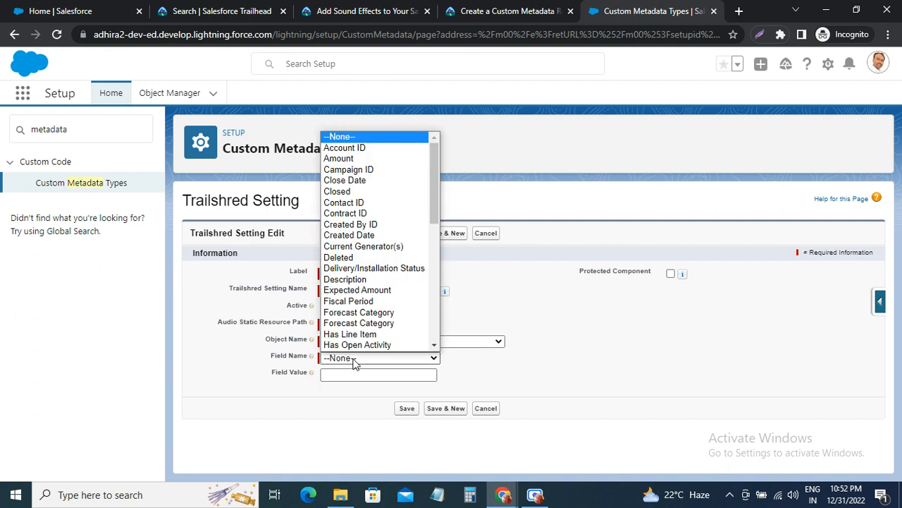
scroll(356, 314, down, 1)
key(s)
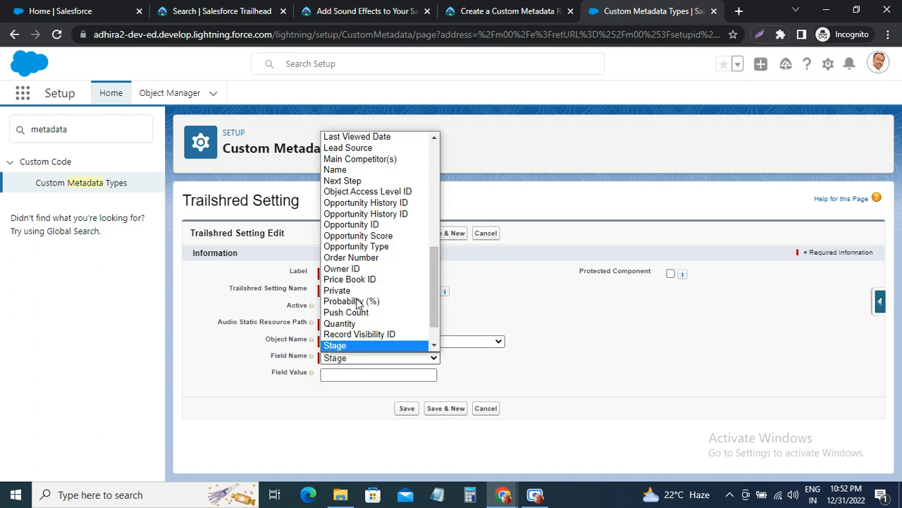
scroll(358, 303, down, 1)
click(353, 335)
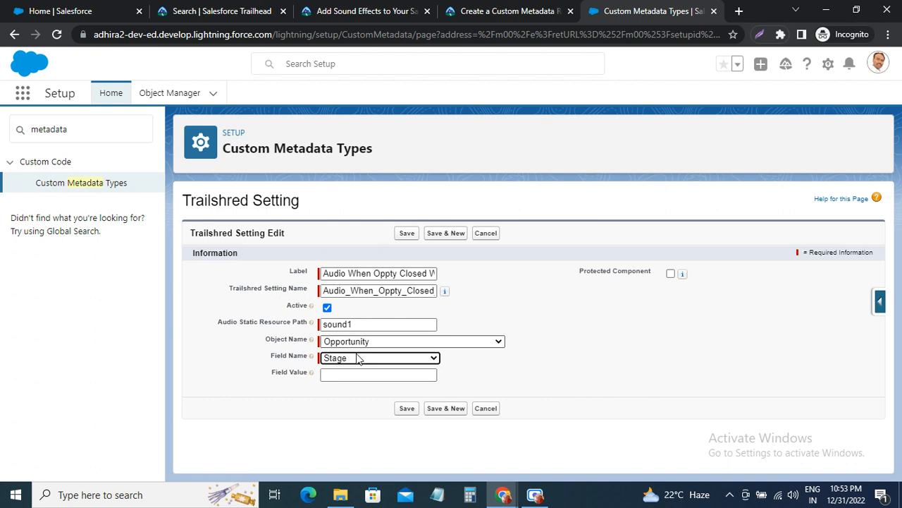
Step: Set the record's Field Value to Closed Won, copied from the project instructions
click(347, 379)
click(493, 10)
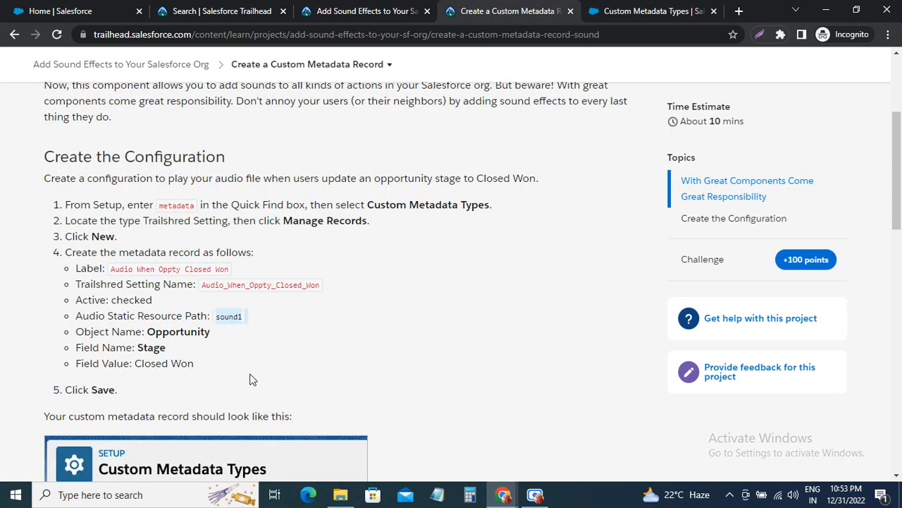
drag(135, 363, 196, 364)
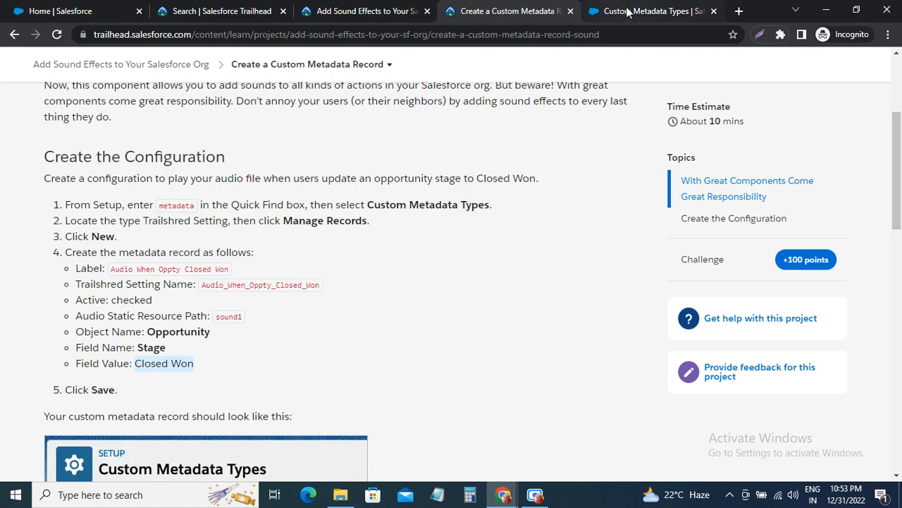
click(654, 11)
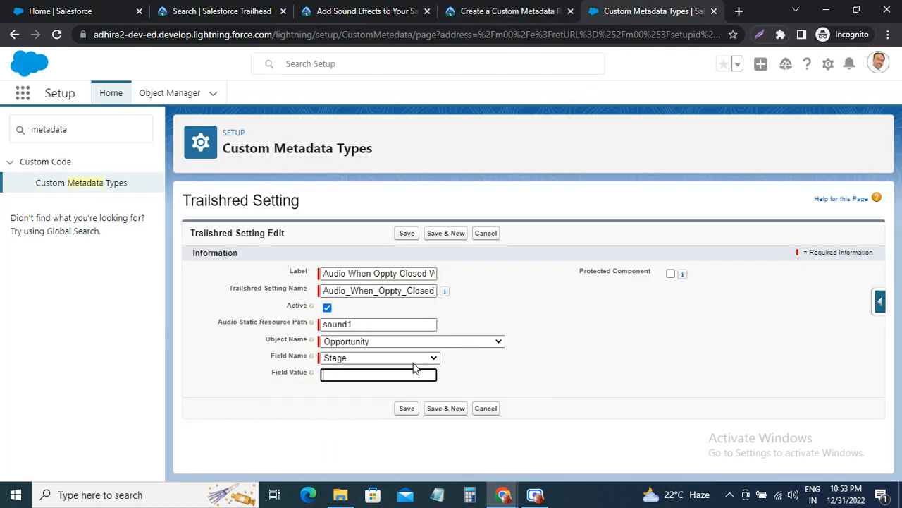
click(326, 375)
Step: Review the remaining instructions with the example record and save the Trailshred Setting record
click(499, 9)
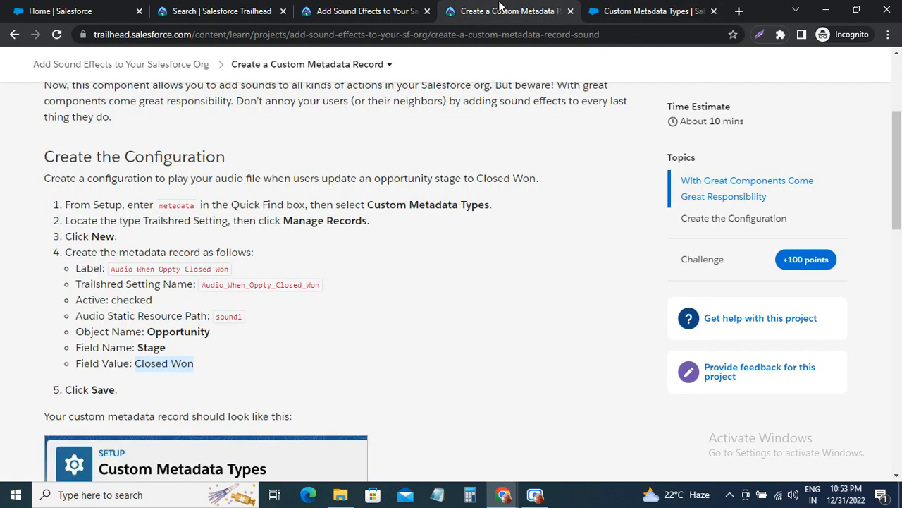
double_click(103, 391)
scroll(252, 399, down, 5)
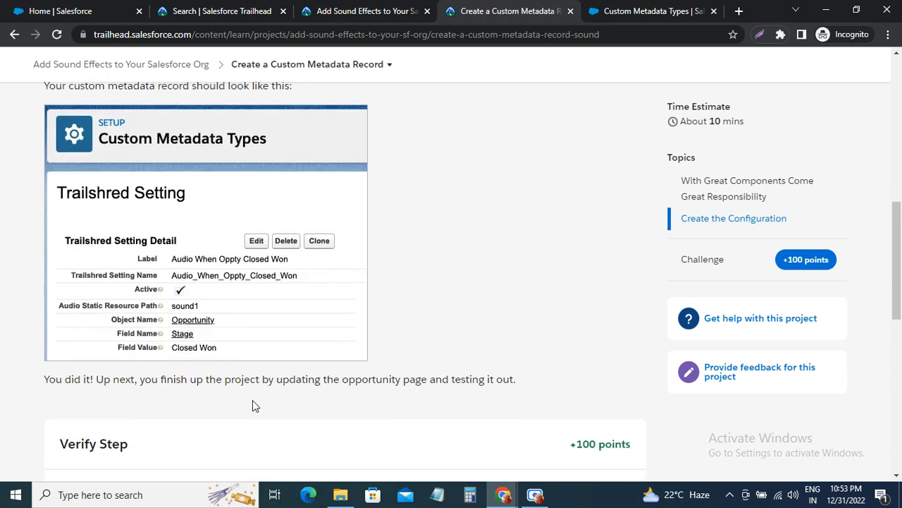
click(601, 21)
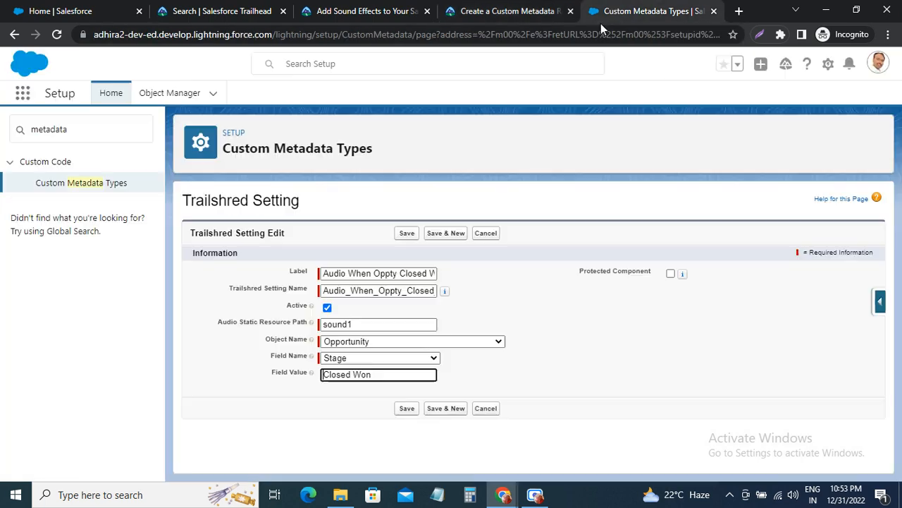
click(409, 409)
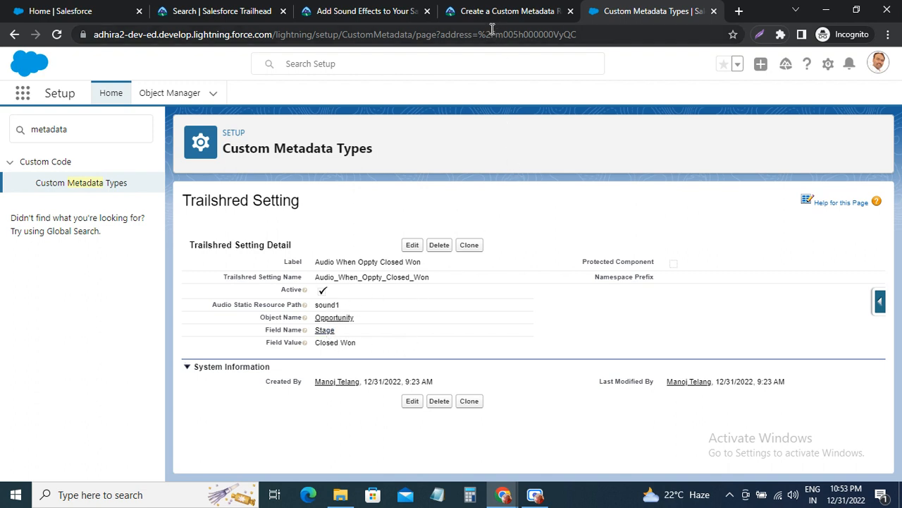
Step: Return to the Trailhead project page and verify the Create a Custom Metadata Record step
click(476, 10)
scroll(189, 338, down, 2)
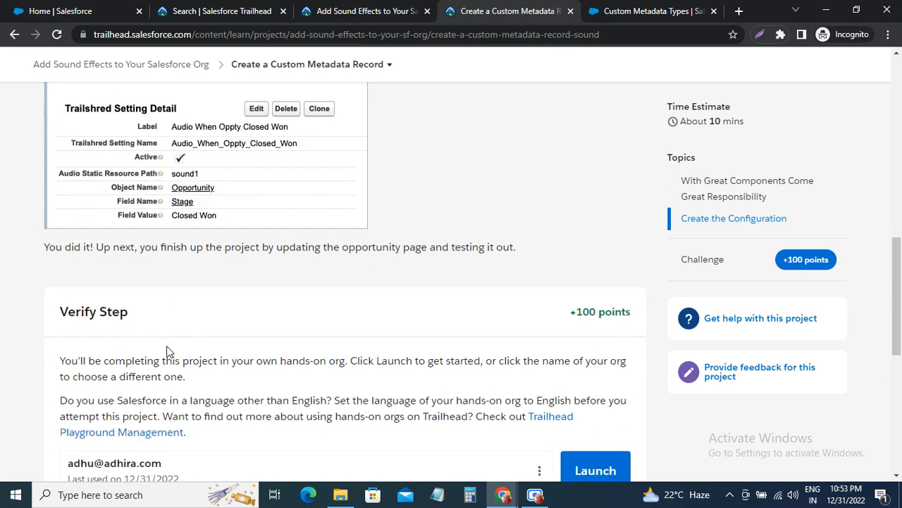
scroll(192, 317, down, 3)
click(121, 339)
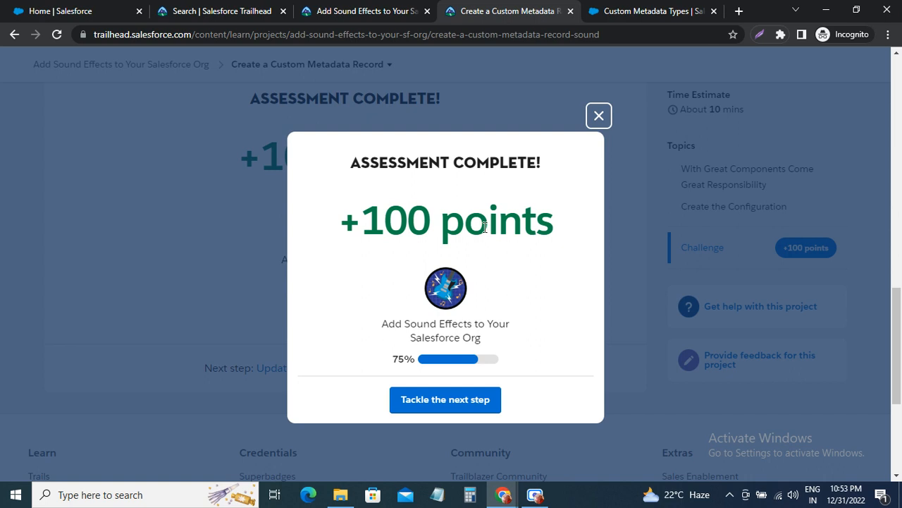
scroll(781, 292, up, 3)
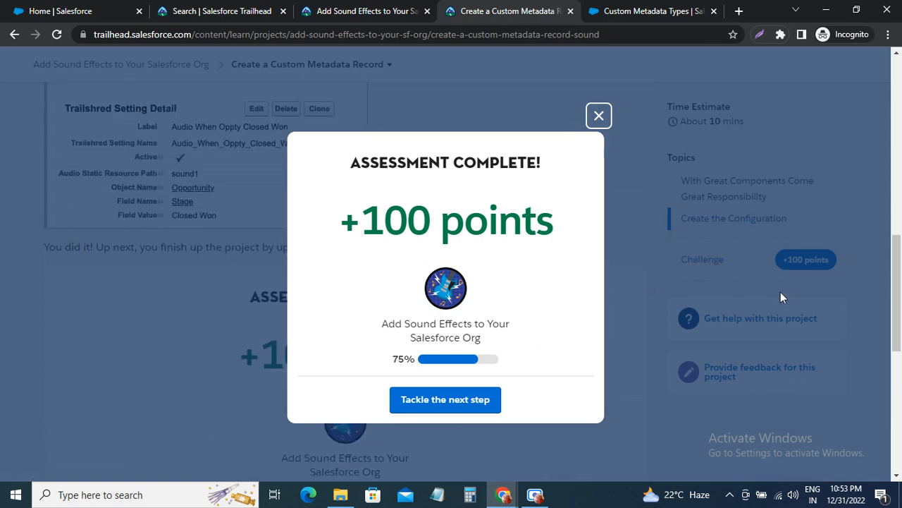
scroll(780, 291, up, 5)
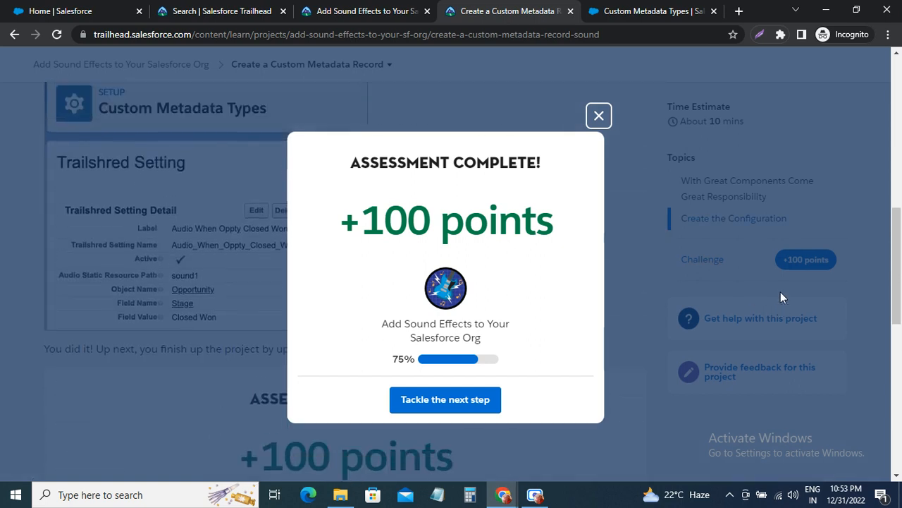
scroll(780, 292, up, 5)
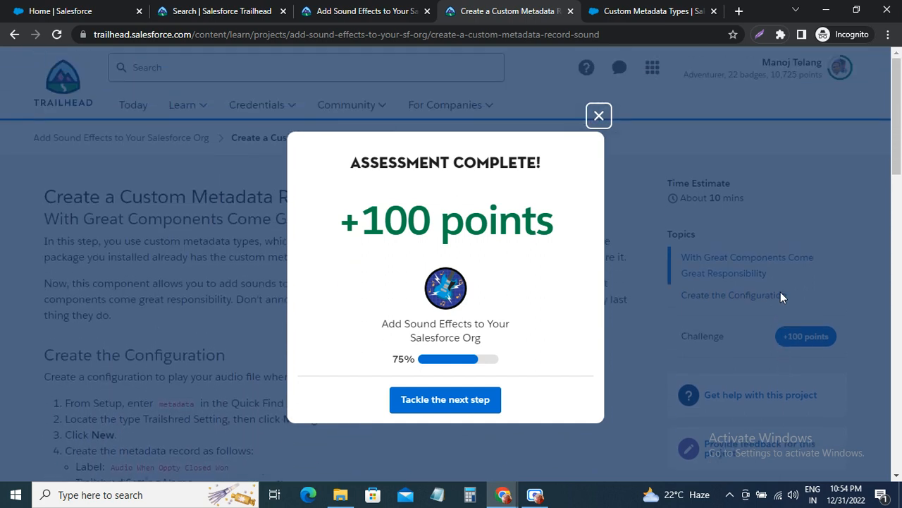
scroll(780, 296, down, 5)
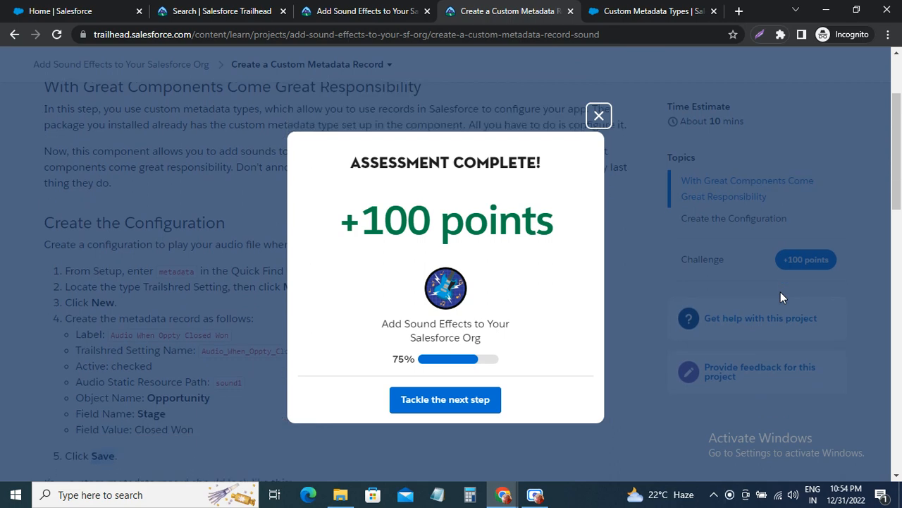
scroll(781, 297, down, 4)
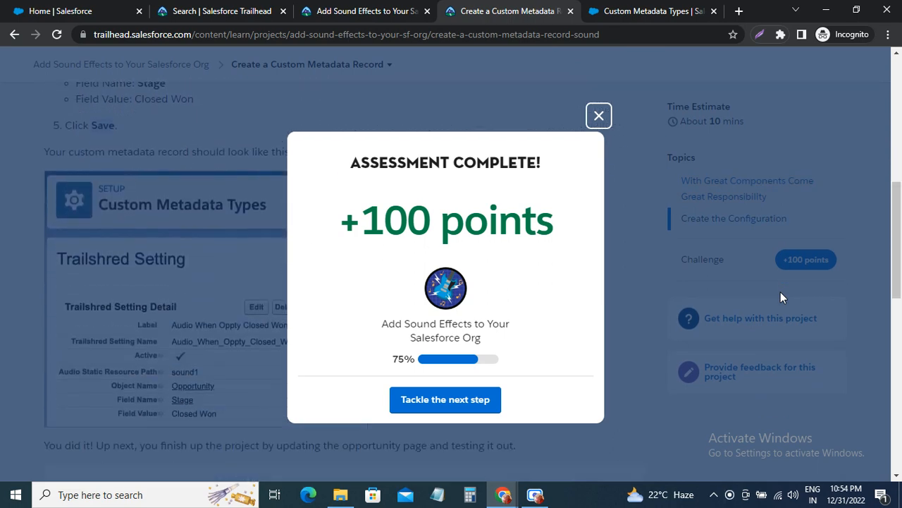
scroll(781, 297, down, 1)
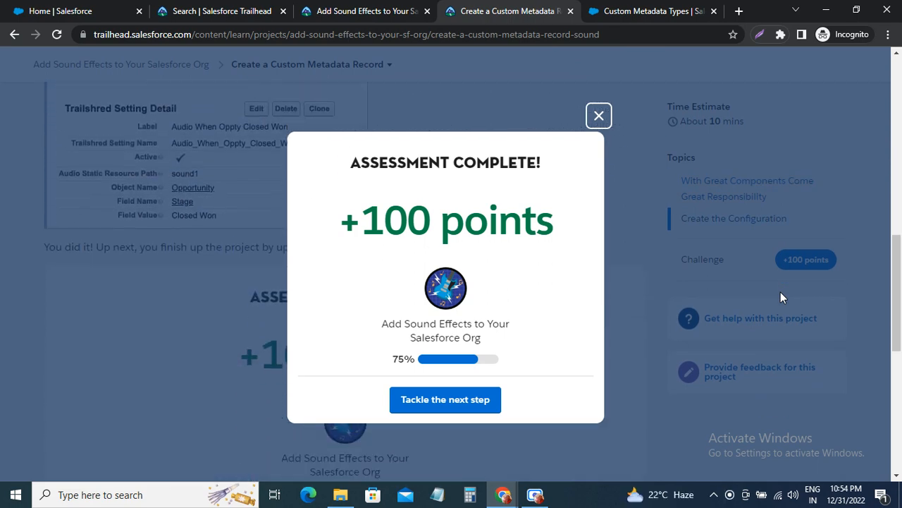
scroll(780, 297, up, 2)
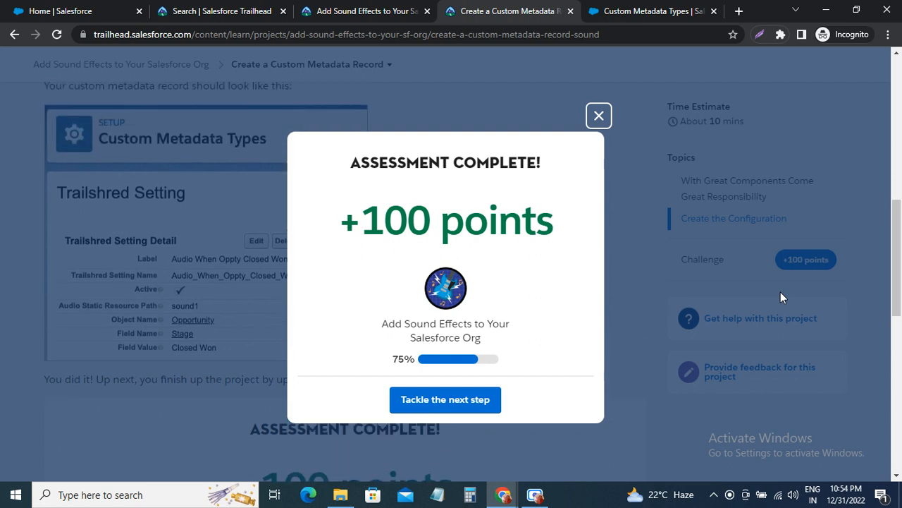